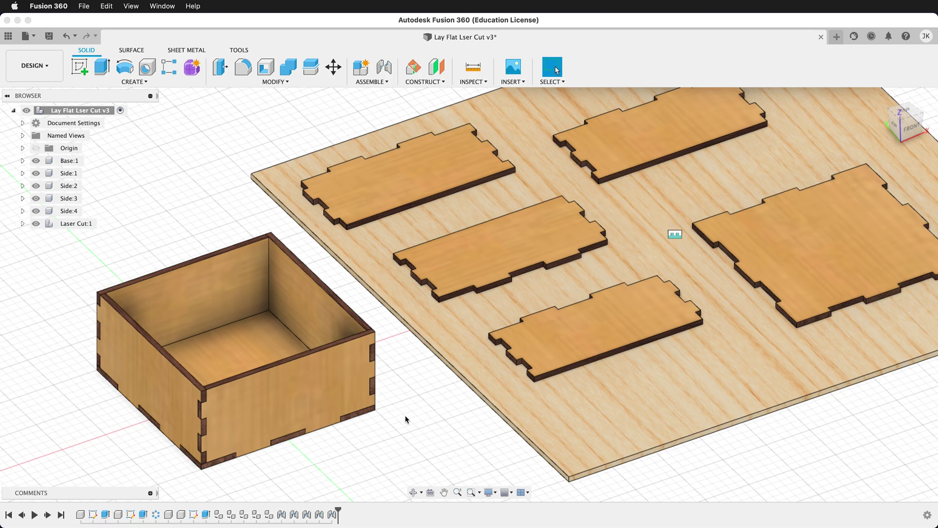
Step: Fillet the vertical edge at the base component's front-right corner with a 4 mm radius and return to the top-level assembly
{"action": "left_click", "coordinate": [399, 416]}
{"action": "scroll", "coordinate": [381, 405], "scroll_direction": "up", "scroll_amount": 5}
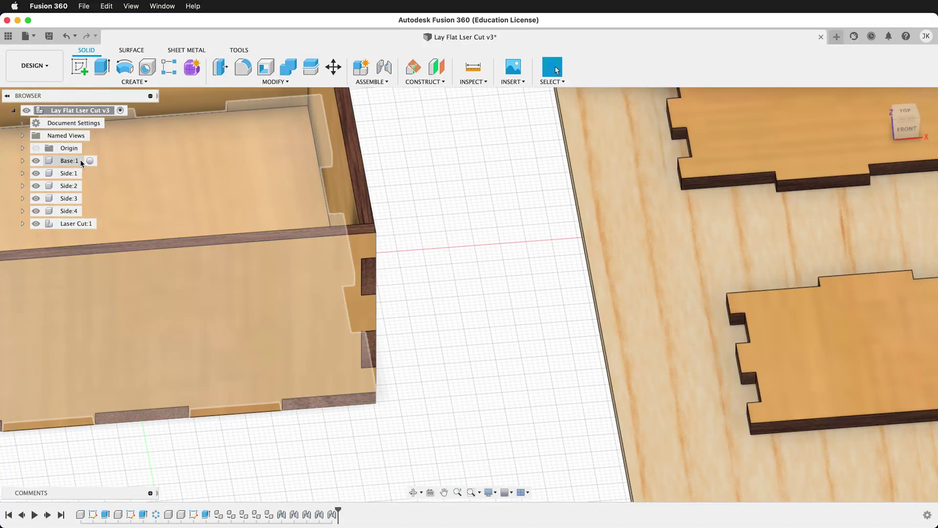
{"action": "left_click", "coordinate": [78, 161]}
{"action": "left_click", "coordinate": [87, 162]}
{"action": "middle_click_drag", "start_coordinate": [454, 415], "coordinate": [390, 410], "text": "shift"}
{"action": "scroll", "coordinate": [390, 409], "scroll_direction": "up", "scroll_amount": 5}
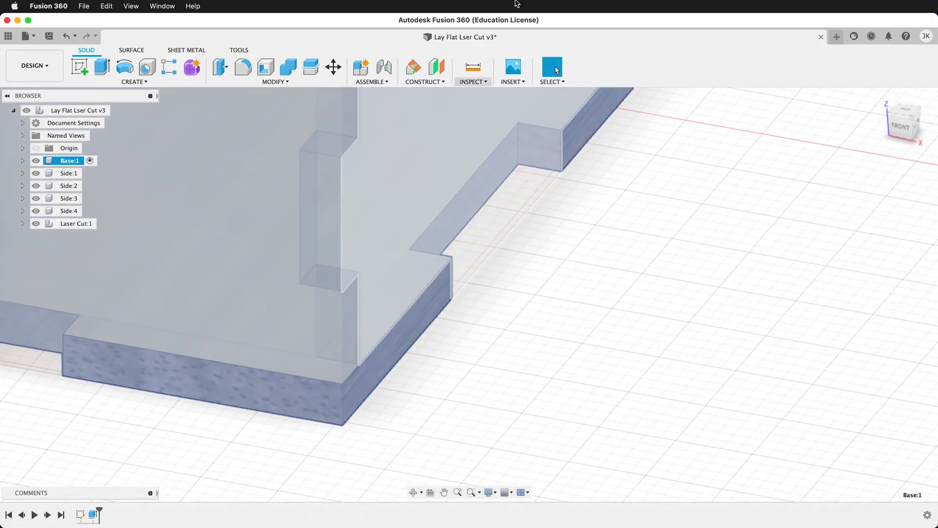
{"action": "left_click", "coordinate": [244, 67]}
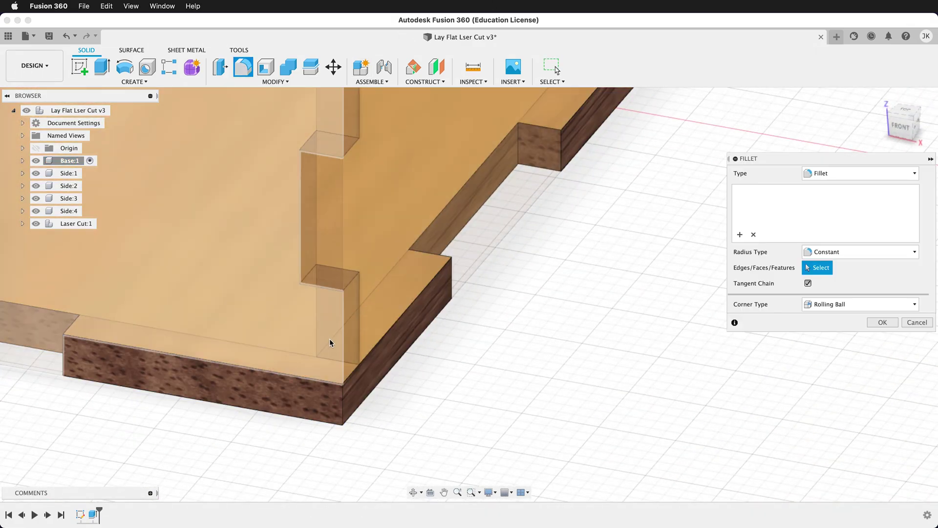
{"action": "left_click", "coordinate": [343, 400]}
{"action": "type", "text": "4"}
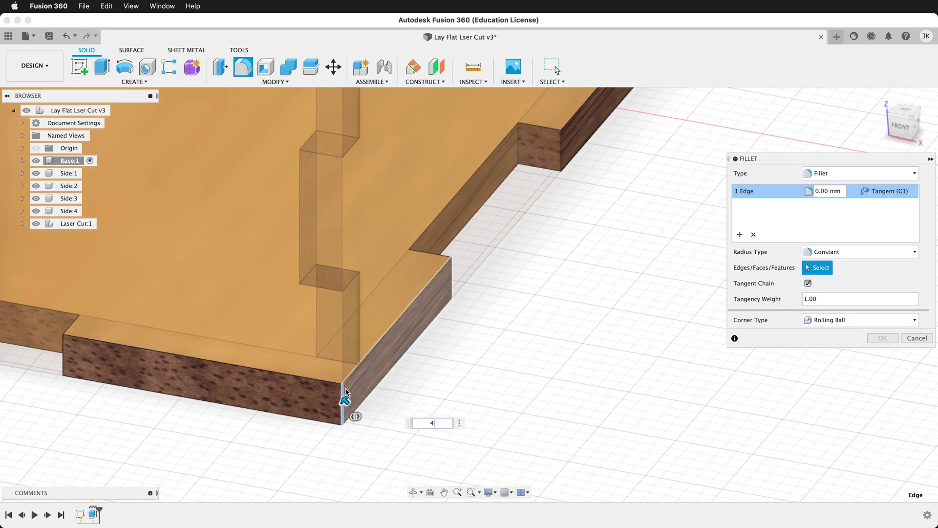
{"action": "key", "text": "Return"}
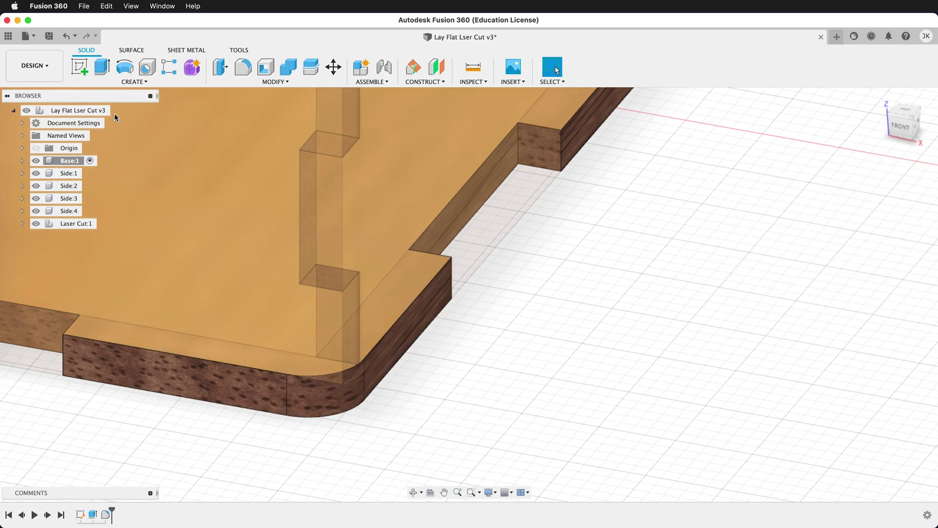
{"action": "left_click", "coordinate": [119, 110]}
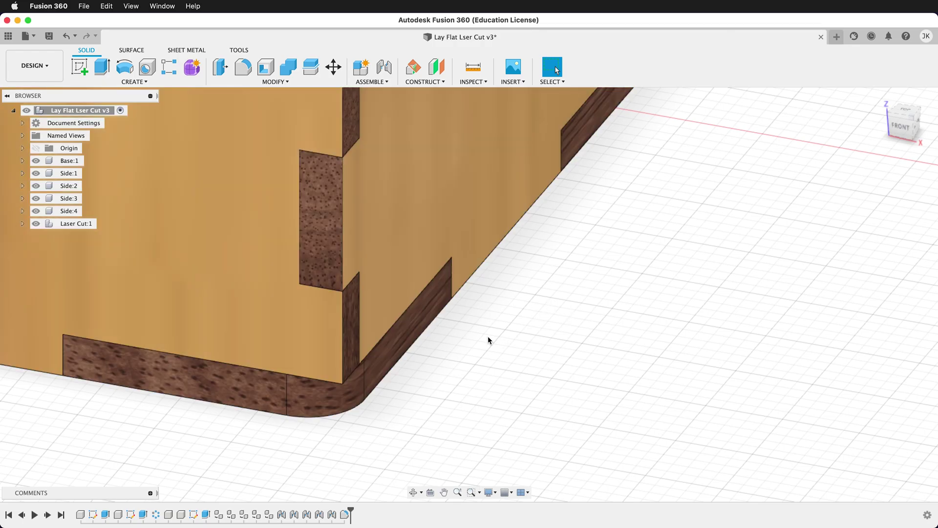
Step: Examine the filleted corner on the flat laser-cut copy of the base and on the assembled box
{"action": "scroll", "coordinate": [486, 337], "scroll_direction": "down", "scroll_amount": 10}
{"action": "scroll", "coordinate": [460, 343], "scroll_direction": "down", "scroll_amount": 5}
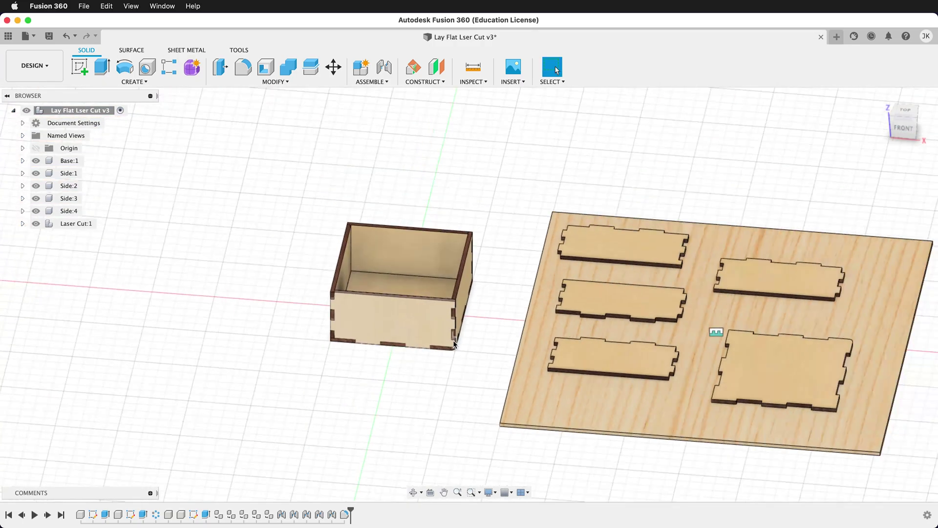
{"action": "scroll", "coordinate": [849, 367], "scroll_direction": "up", "scroll_amount": 8}
{"action": "middle_click_drag", "start_coordinate": [693, 287], "coordinate": [676, 338], "text": "shift"}
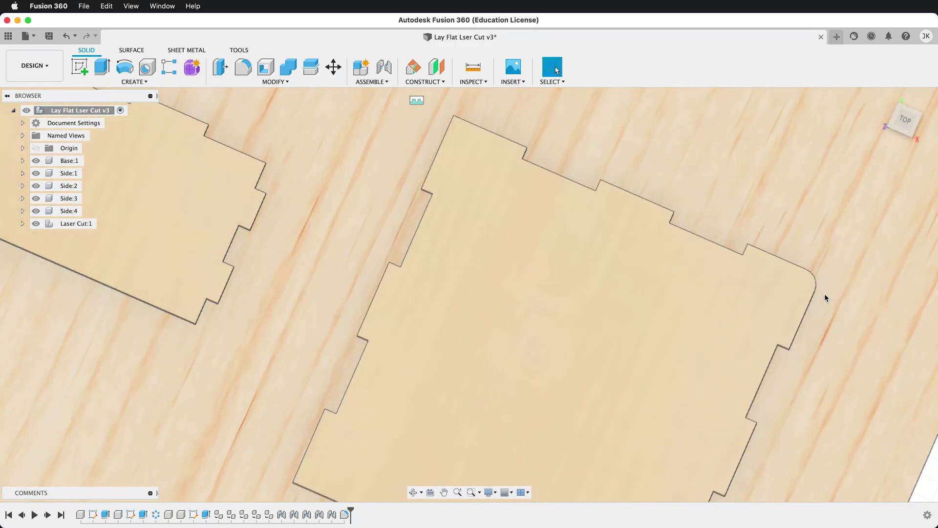
{"action": "scroll", "coordinate": [825, 292], "scroll_direction": "down", "scroll_amount": 10}
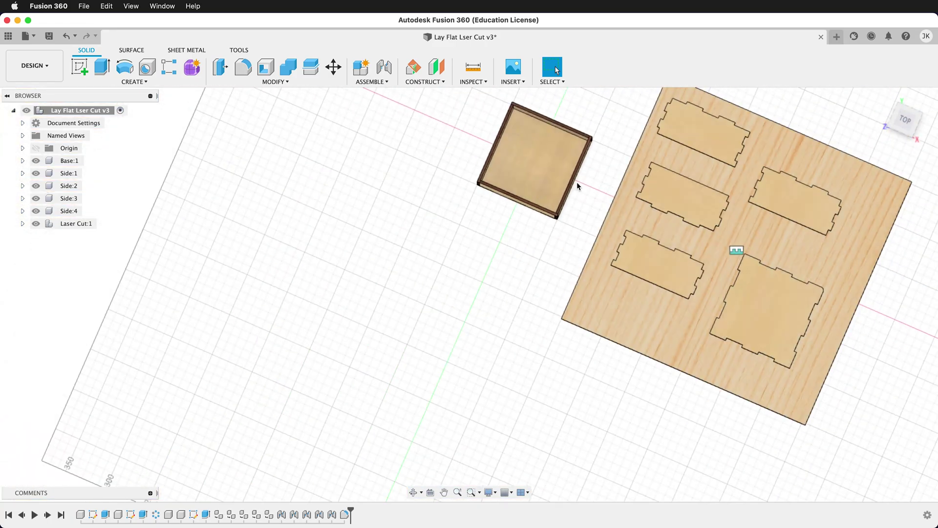
{"action": "scroll", "coordinate": [537, 188], "scroll_direction": "up", "scroll_amount": 10}
{"action": "middle_click_drag", "start_coordinate": [537, 190], "coordinate": [499, 328], "text": "shift"}
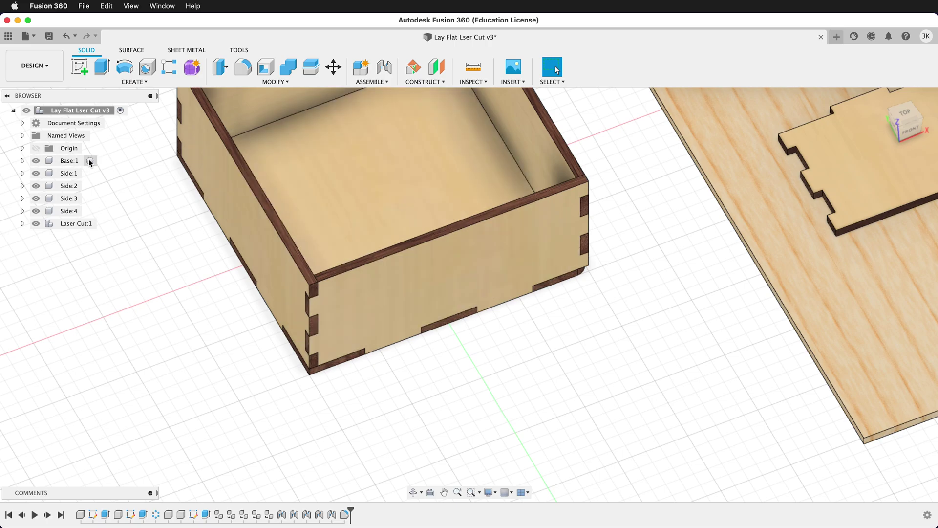
Step: Edit the base component's sketch and draw a diagonal line across the front-right corner, joining the outer corners of the two adjacent notches
{"action": "double_click", "coordinate": [68, 161]}
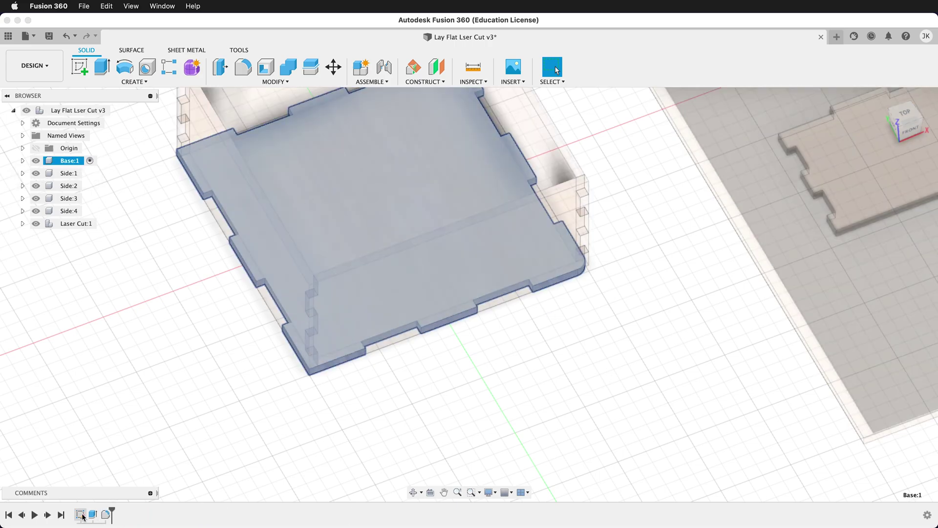
{"action": "right_click", "coordinate": [80, 514]}
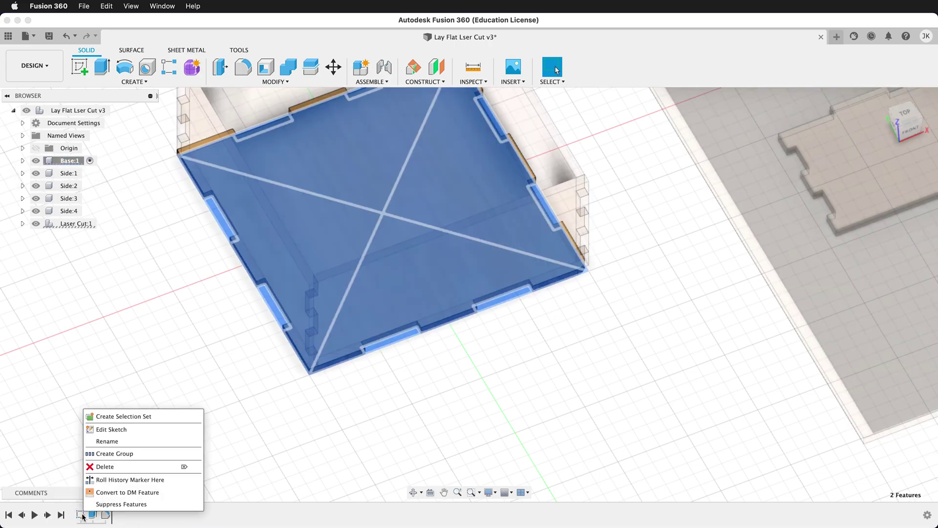
{"action": "left_click", "coordinate": [105, 430]}
{"action": "middle_click_drag", "start_coordinate": [618, 68], "coordinate": [606, 44]}
{"action": "scroll", "coordinate": [489, 229], "scroll_direction": "up", "scroll_amount": 8}
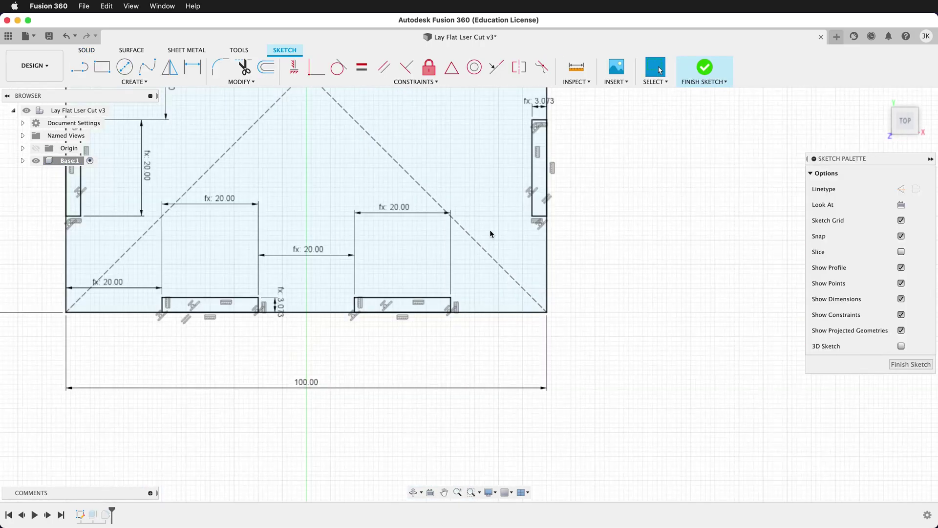
{"action": "key", "text": "l"}
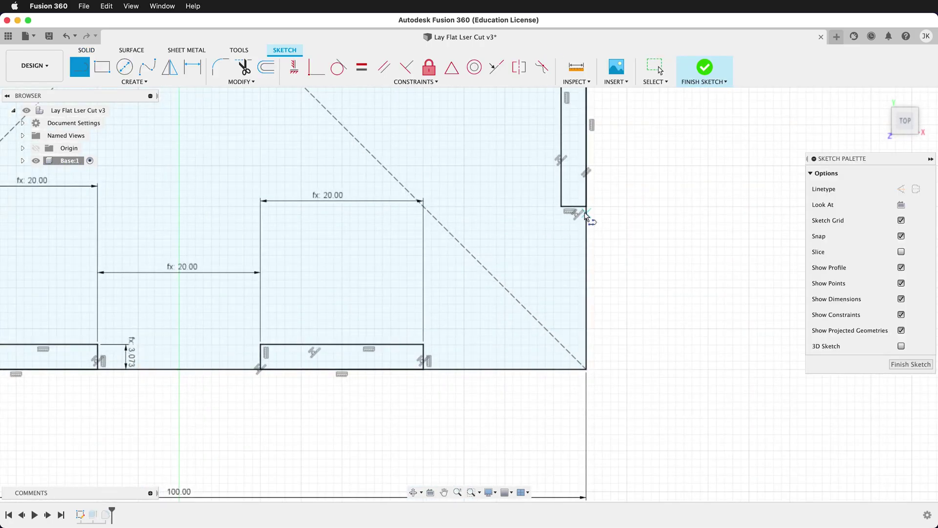
{"action": "left_click", "coordinate": [586, 214]}
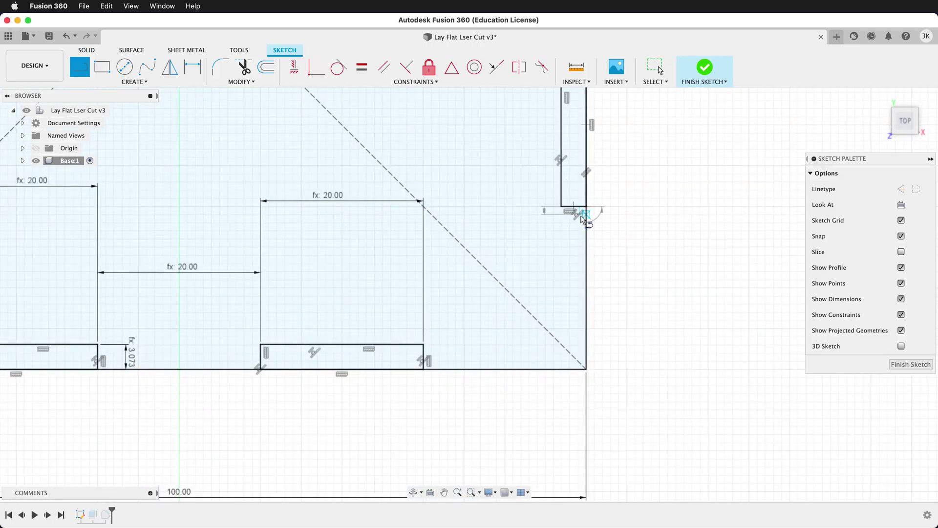
{"action": "left_click", "coordinate": [423, 369]}
{"action": "key", "text": "Escape"}
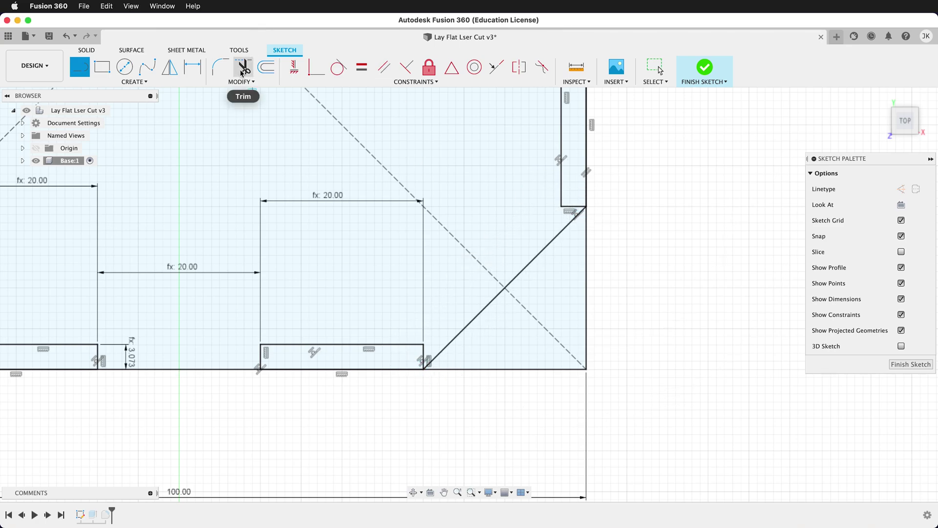
Step: Trim the two outline segments outside the diagonal, finish the base sketch, and reactivate the top-level assembly
{"action": "left_click", "coordinate": [243, 67]}
{"action": "left_click", "coordinate": [588, 272]}
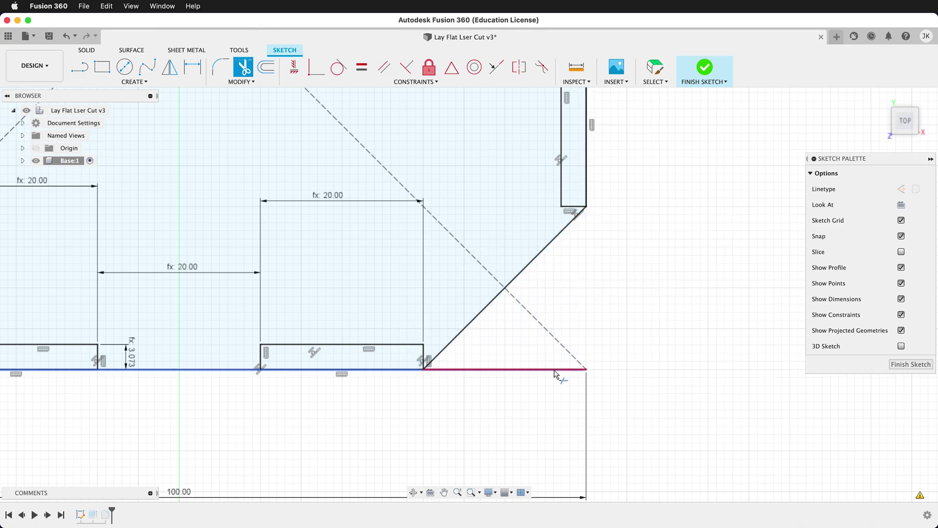
{"action": "left_click", "coordinate": [562, 369]}
{"action": "left_click", "coordinate": [910, 365]}
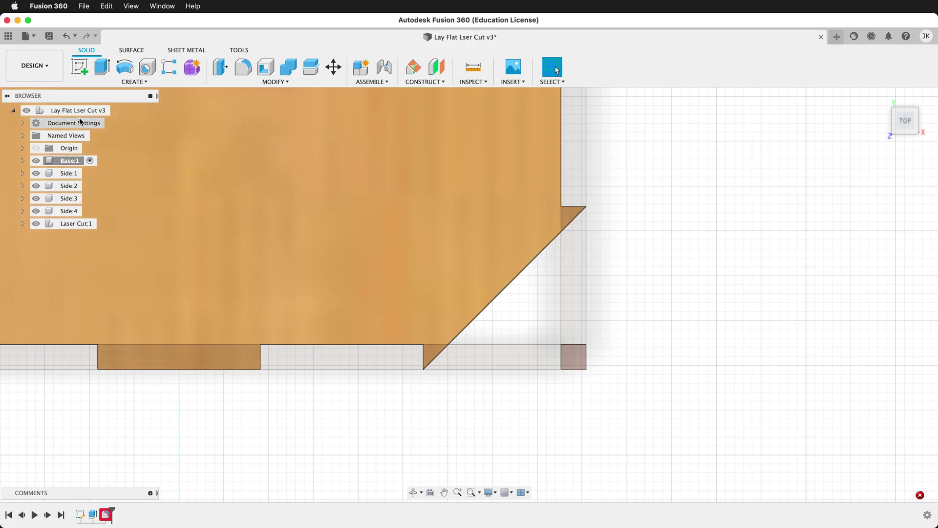
{"action": "left_click", "coordinate": [116, 111]}
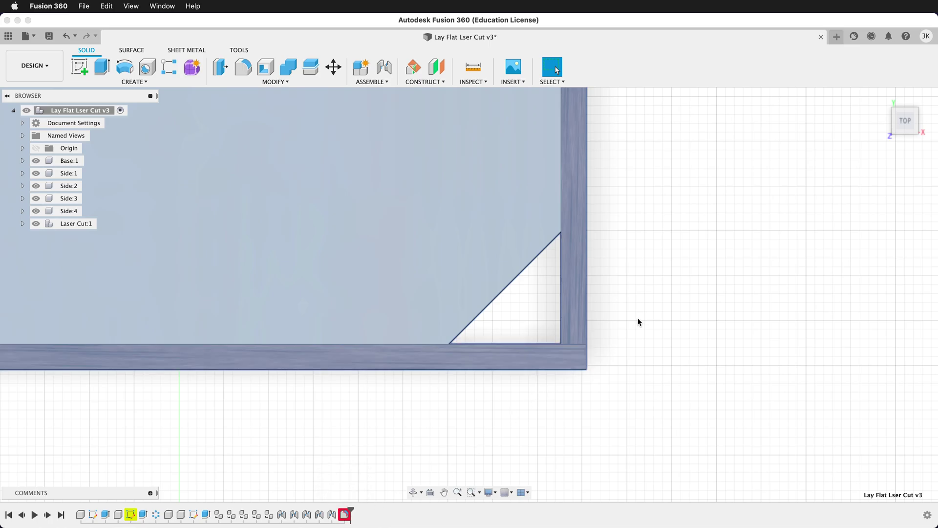
Step: Roll the timeline back to just after the Side component's Sketch1 and review the details of that sketch's projection warning
{"action": "scroll", "coordinate": [634, 314], "scroll_direction": "down", "scroll_amount": 10}
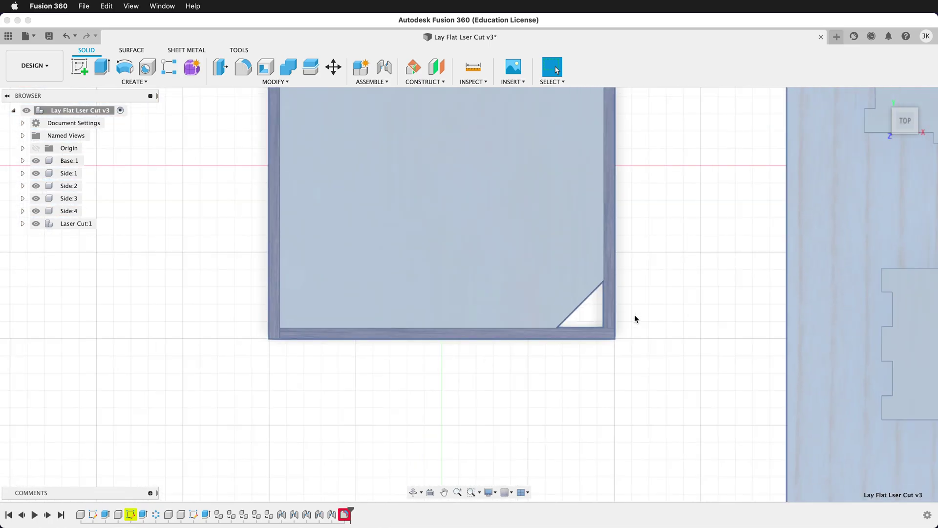
{"action": "middle_click_drag", "start_coordinate": [529, 385], "coordinate": [300, 391], "text": "shift"}
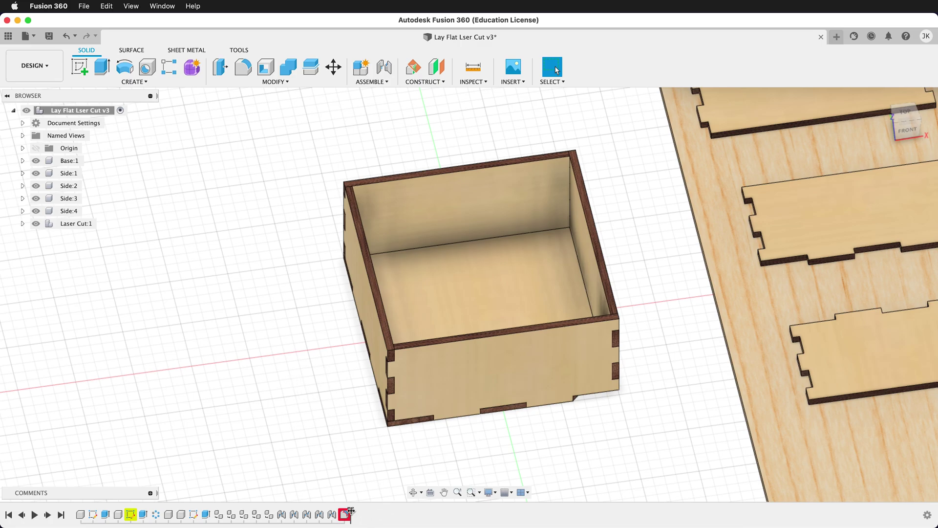
{"action": "left_click_drag", "start_coordinate": [351, 511], "coordinate": [137, 513]}
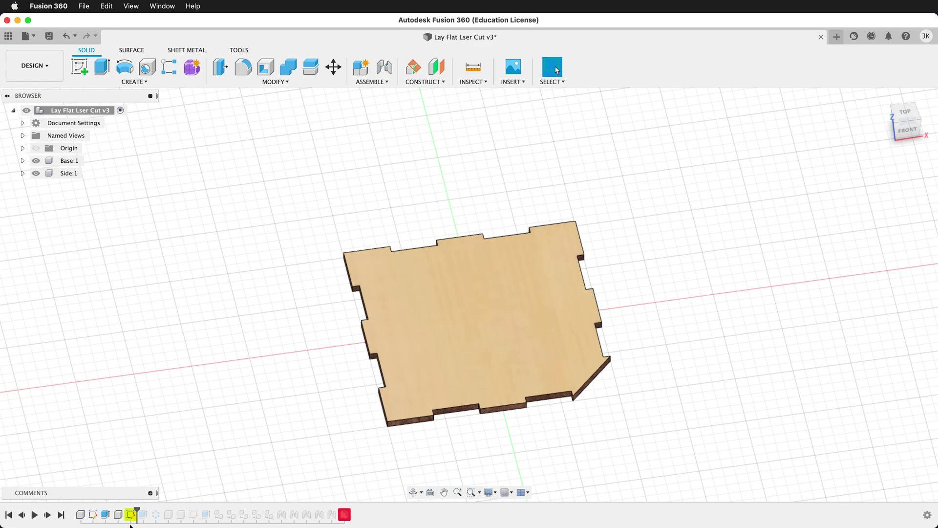
{"action": "right_click", "coordinate": [130, 514]}
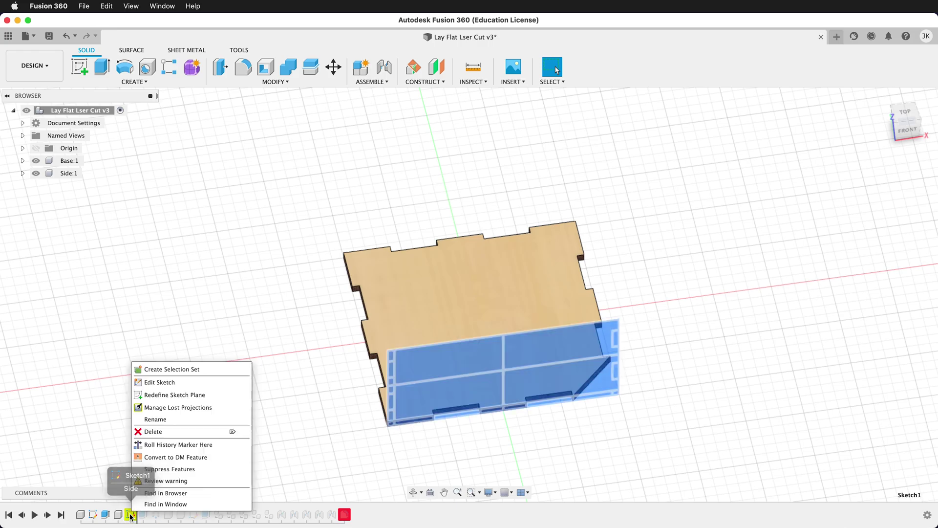
{"action": "left_click", "coordinate": [164, 481]}
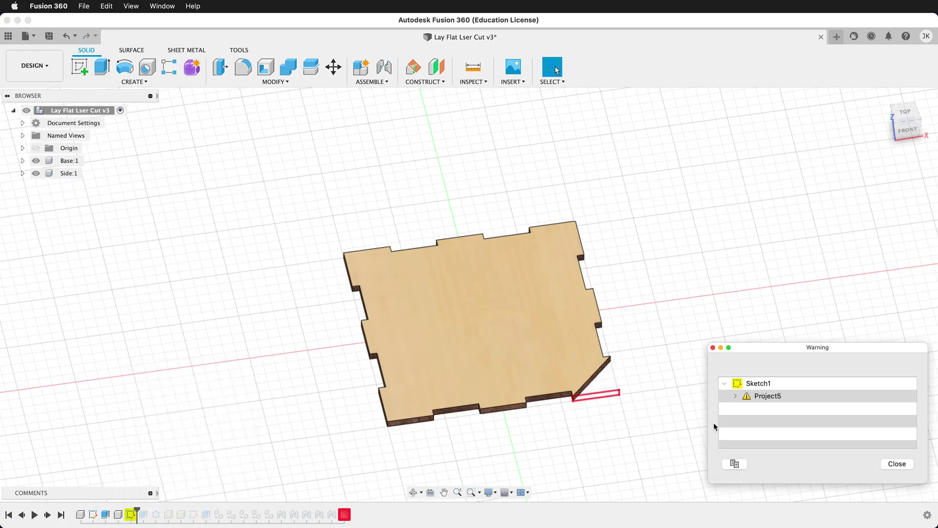
{"action": "left_click", "coordinate": [735, 396]}
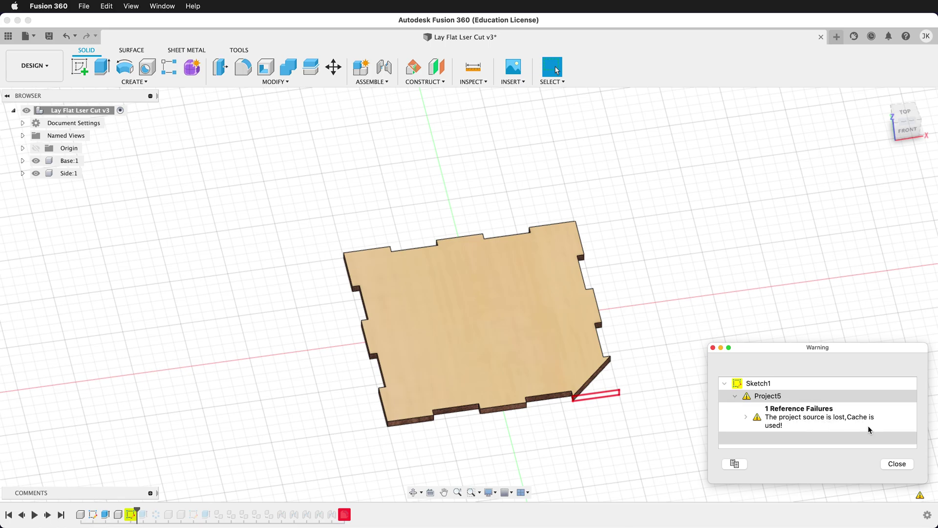
{"action": "left_click", "coordinate": [713, 348]}
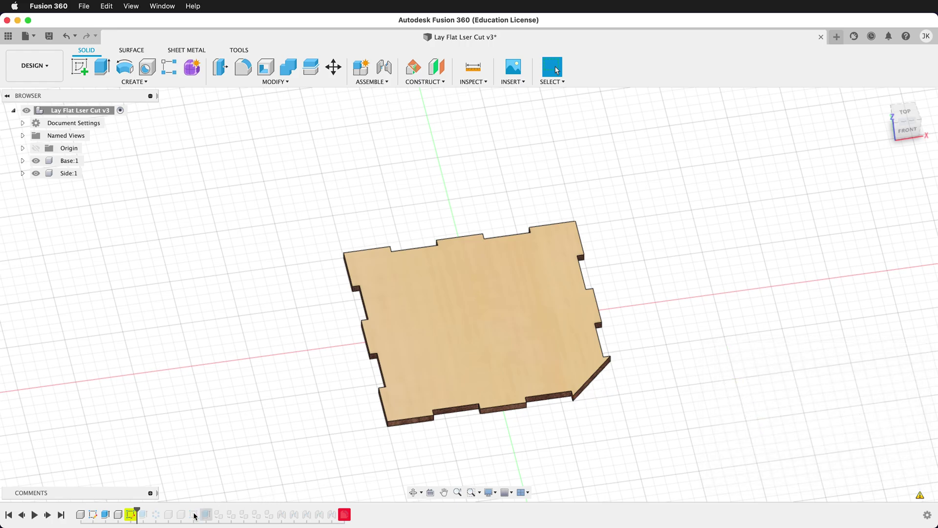
Step: Re-link the lost Face 1 projection in the side's sketch to the base's new diagonal corner face and finish the sketch
{"action": "right_click", "coordinate": [130, 514]}
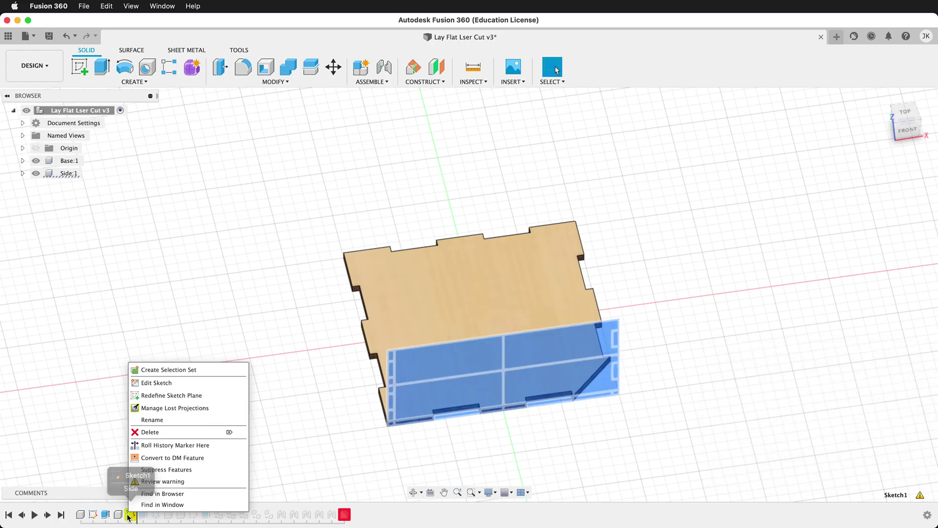
{"action": "left_click", "coordinate": [166, 408]}
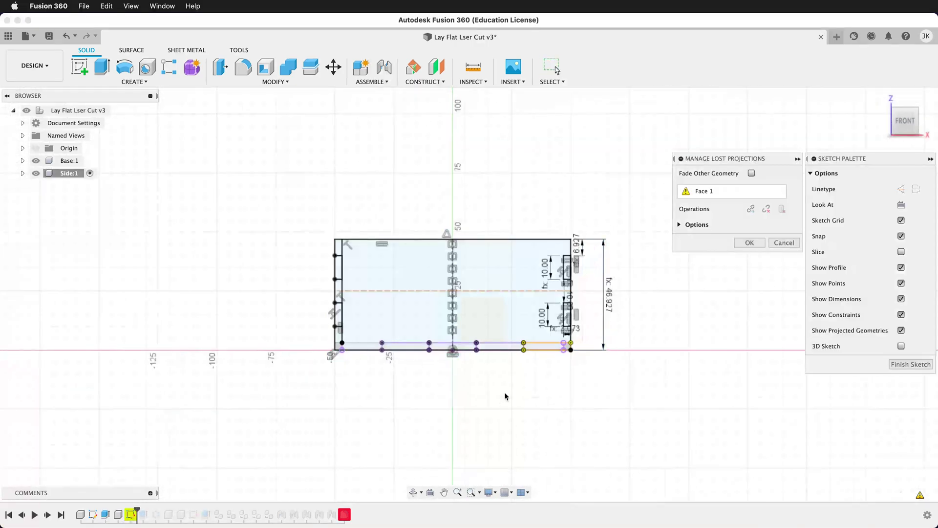
{"action": "scroll", "coordinate": [558, 370], "scroll_direction": "up", "scroll_amount": 3}
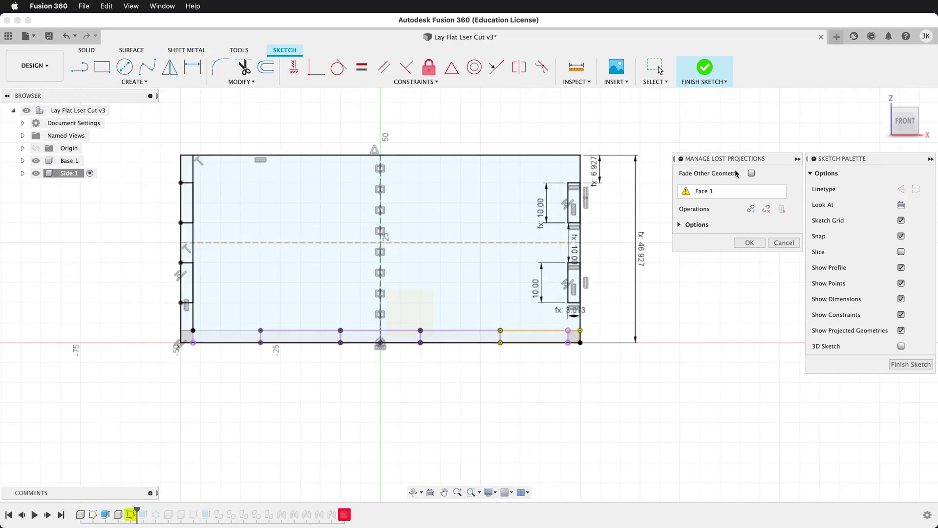
{"action": "left_click", "coordinate": [728, 195]}
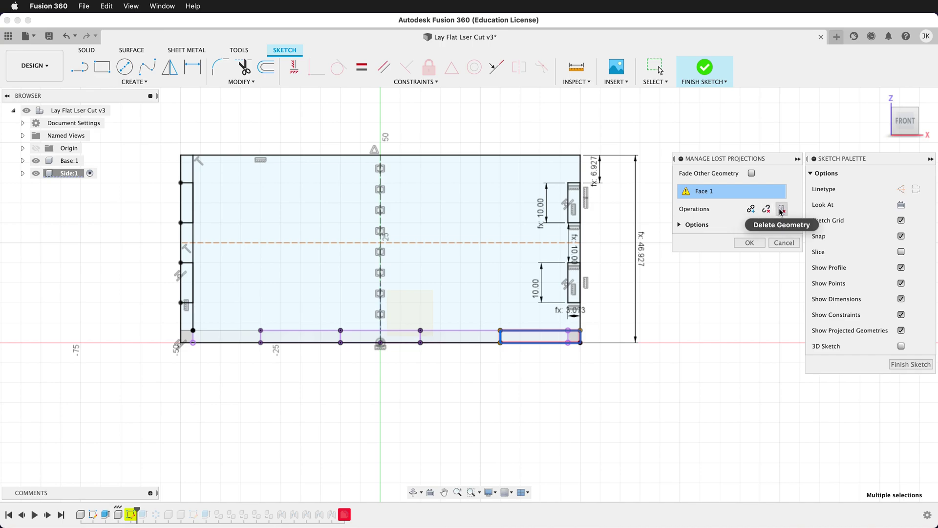
{"action": "left_click", "coordinate": [751, 210]}
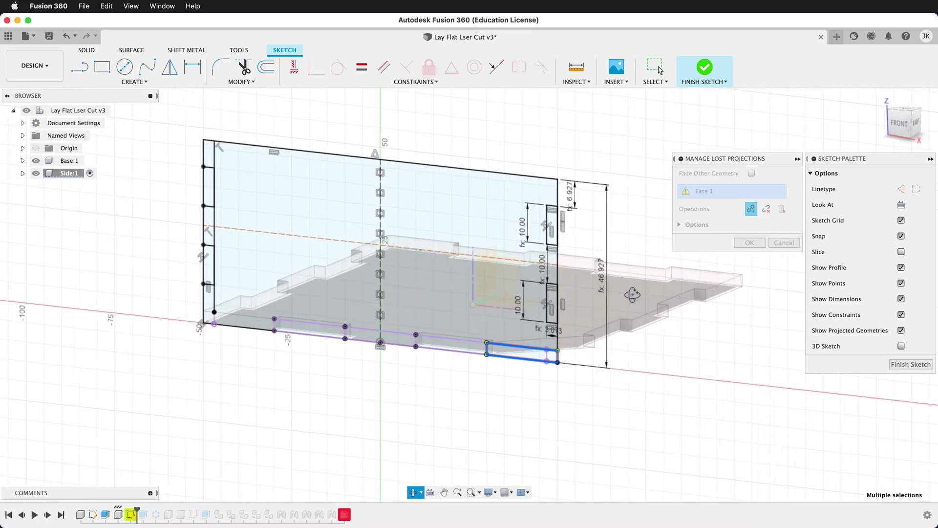
{"action": "middle_click_drag", "start_coordinate": [617, 298], "coordinate": [595, 306], "text": "shift"}
{"action": "scroll", "coordinate": [527, 384], "scroll_direction": "up", "scroll_amount": 5}
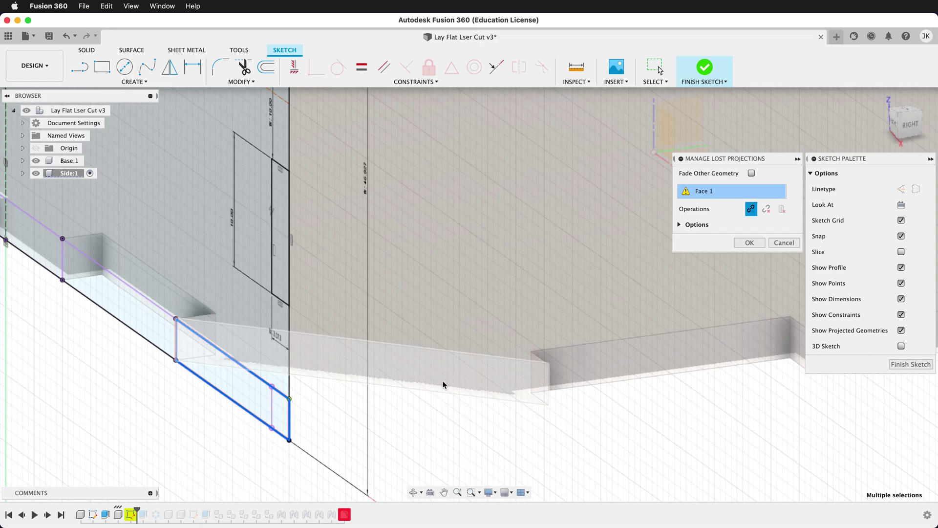
{"action": "left_click", "coordinate": [459, 370]}
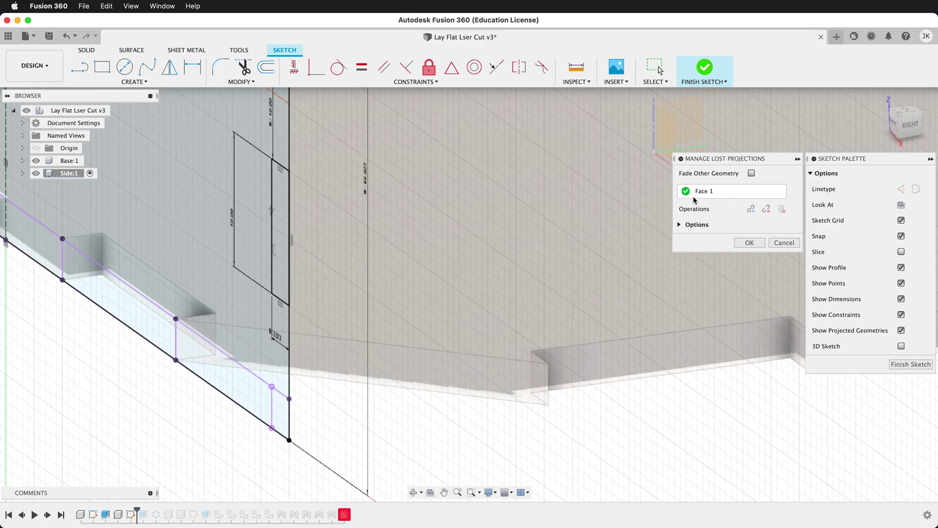
{"action": "left_click", "coordinate": [749, 243]}
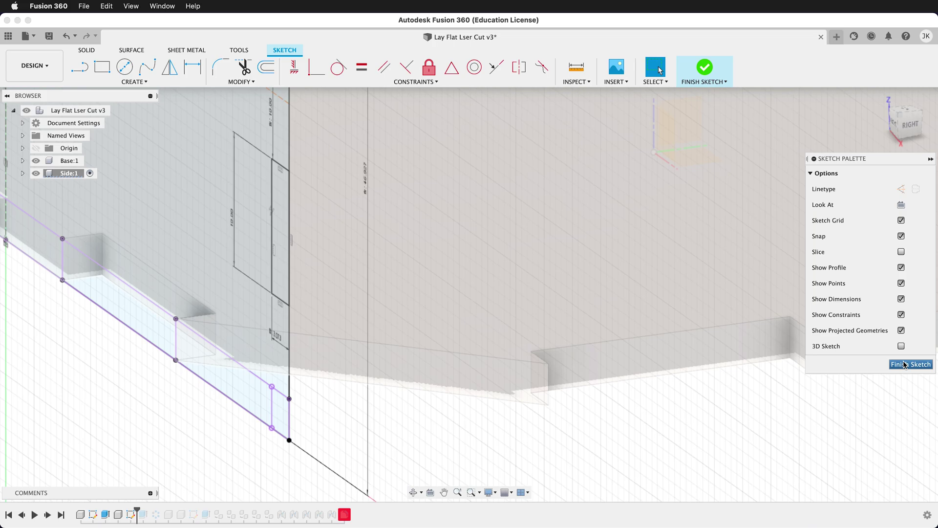
{"action": "left_click", "coordinate": [911, 364]}
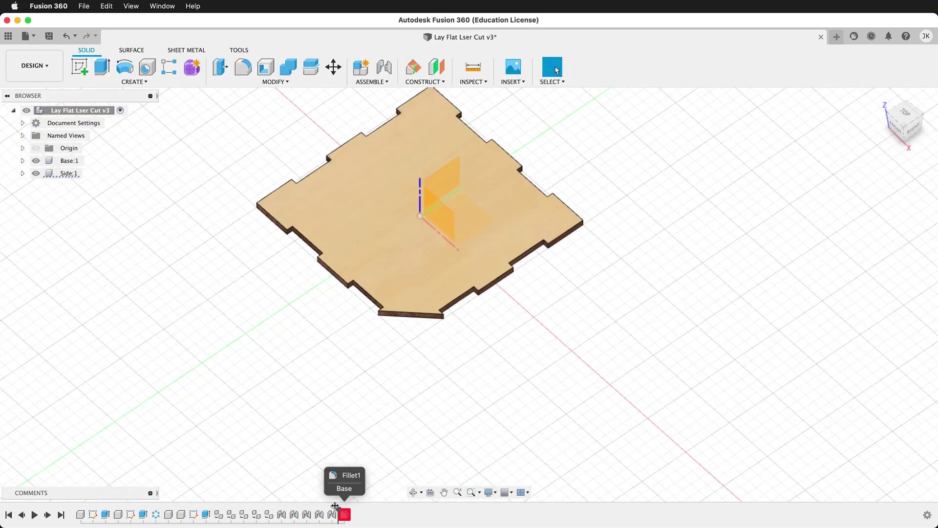
Step: Check the base's diagonal corner in the flat layout and roll the timeline forward past Fillet1
{"action": "scroll", "coordinate": [149, 207], "scroll_direction": "down", "scroll_amount": 5}
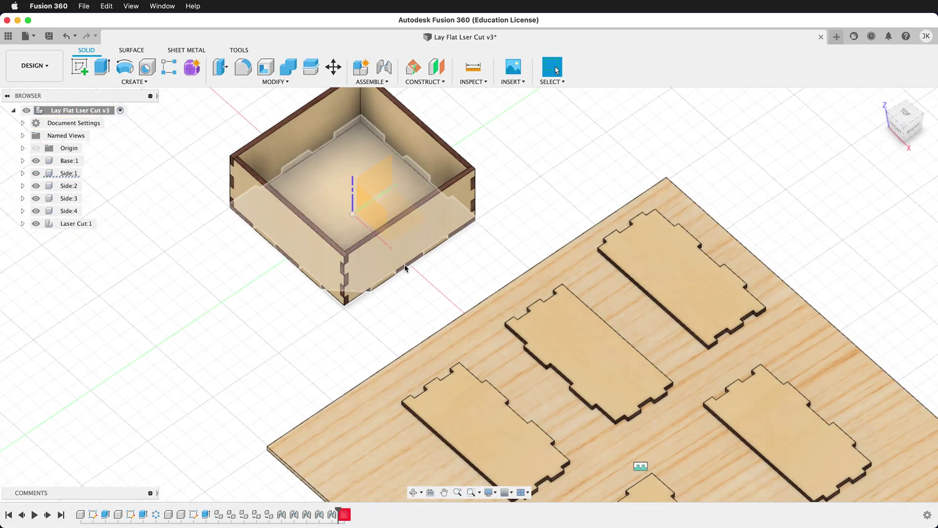
{"action": "scroll", "coordinate": [407, 255], "scroll_direction": "down", "scroll_amount": 5}
{"action": "middle_click_drag", "start_coordinate": [505, 327], "coordinate": [593, 342], "text": "shift"}
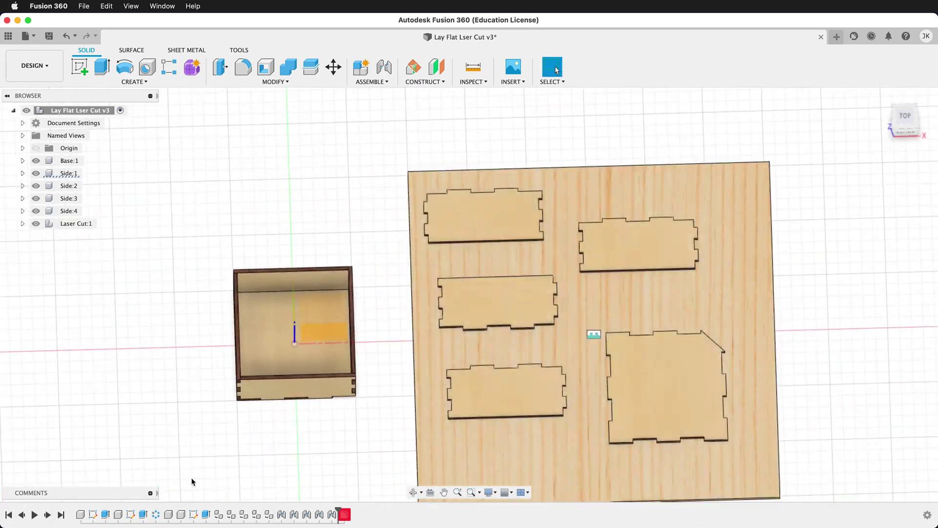
{"action": "scroll", "coordinate": [708, 360], "scroll_direction": "up", "scroll_amount": 5}
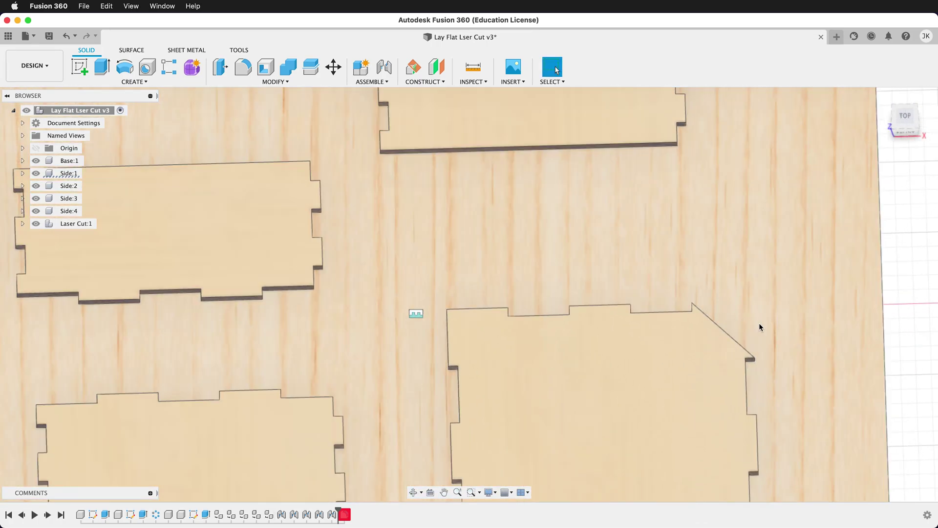
{"action": "scroll", "coordinate": [664, 307], "scroll_direction": "down", "scroll_amount": 5}
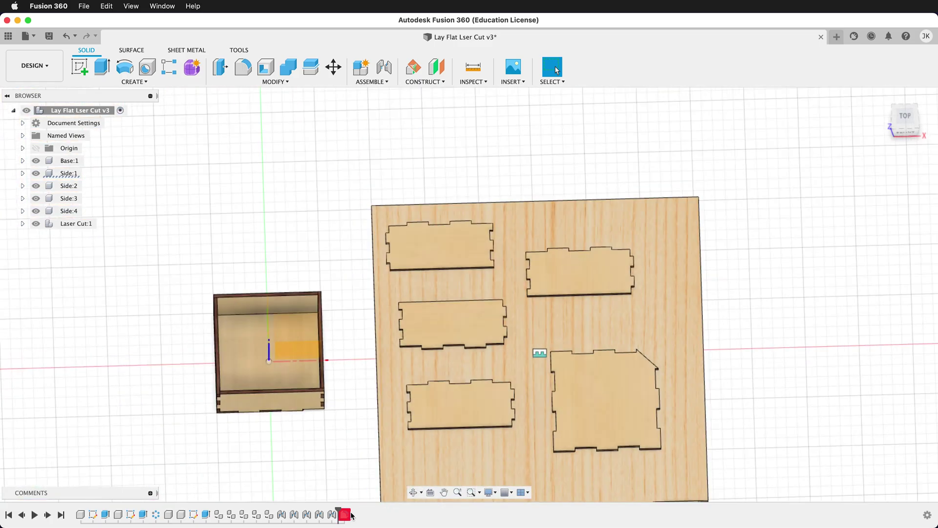
{"action": "left_click_drag", "start_coordinate": [338, 508], "coordinate": [362, 504]}
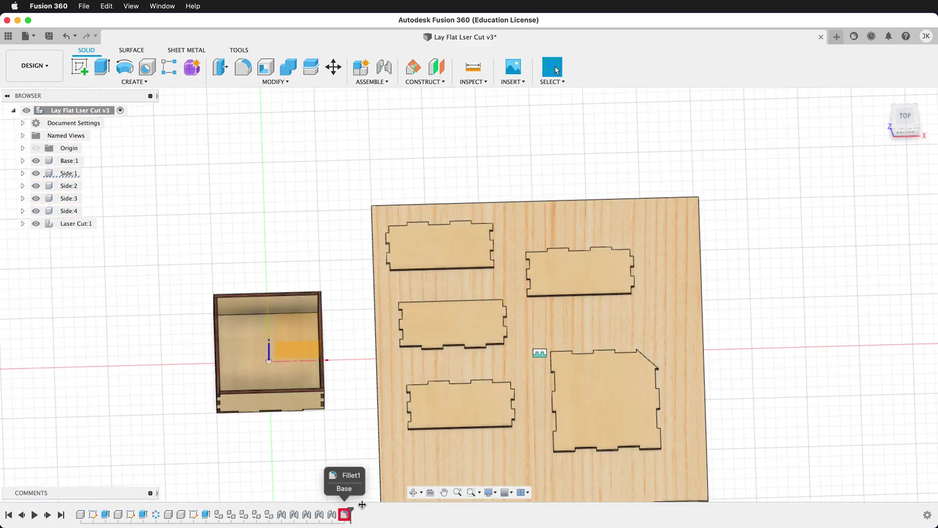
Step: Activate the Base component and isolate it, hiding the four sides and the Laser Cut layout
{"action": "right_click", "coordinate": [346, 513]}
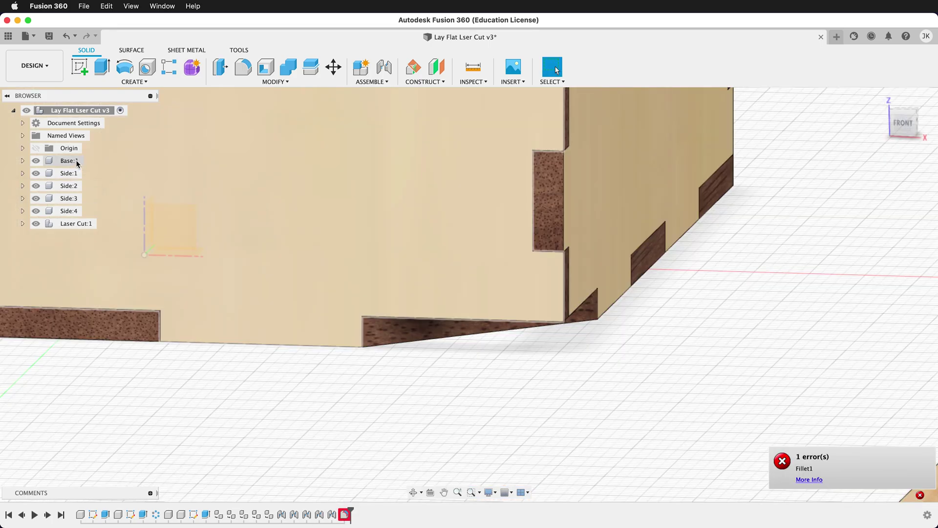
{"action": "left_click", "coordinate": [68, 160]}
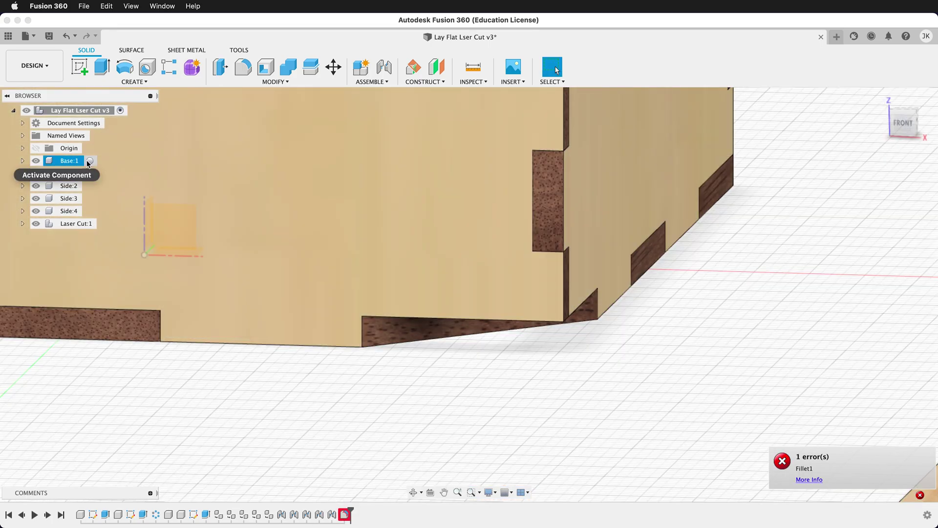
{"action": "left_click", "coordinate": [89, 161]}
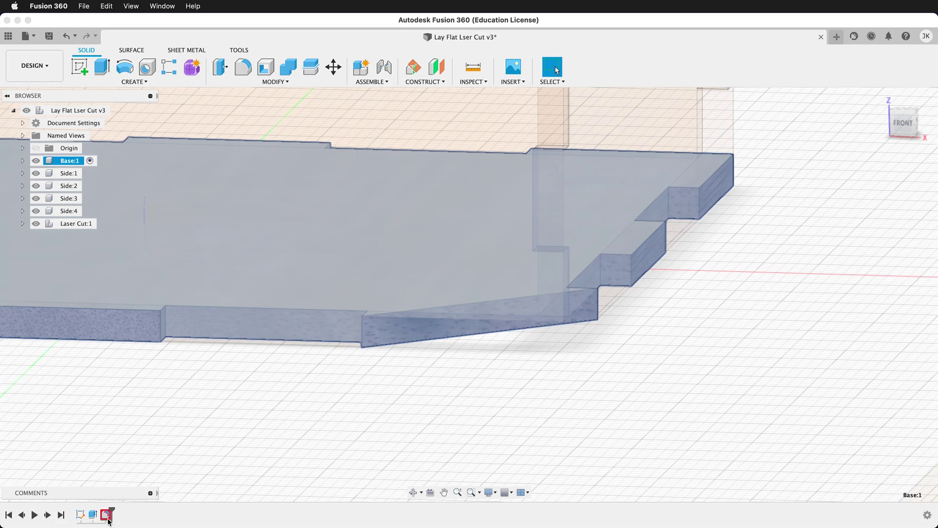
{"action": "right_click", "coordinate": [105, 514]}
{"action": "left_click", "coordinate": [138, 422]}
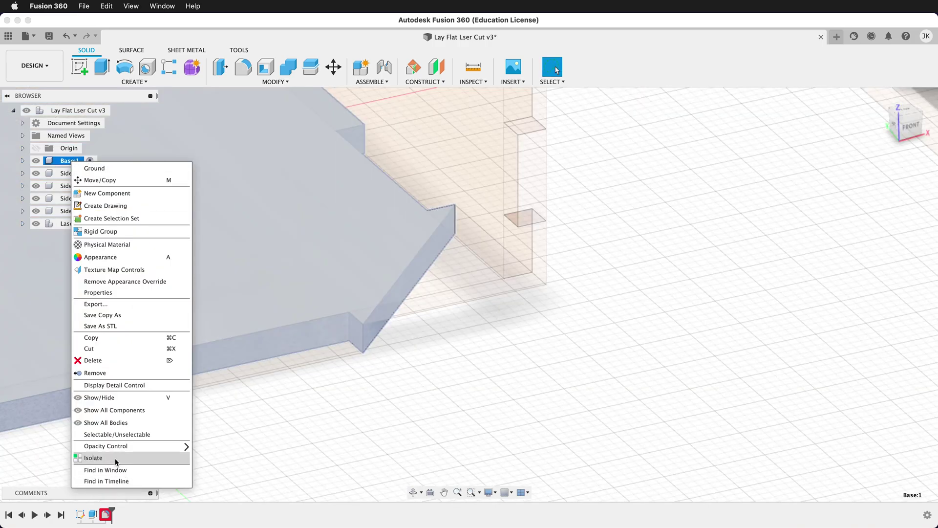
{"action": "left_click", "coordinate": [115, 457]}
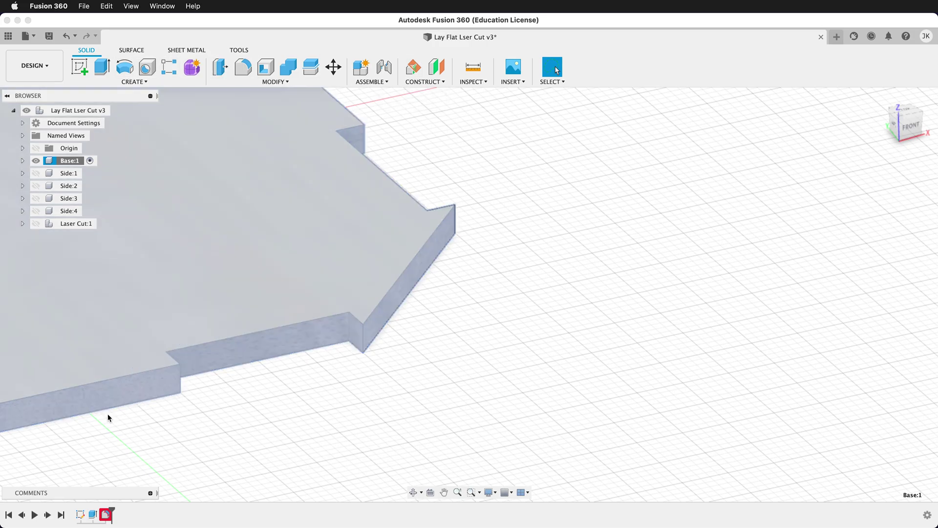
Step: Repair the base's Fillet1 by selecting the two vertical edges at the ends of the diagonal corner face with a 2 mm radius
{"action": "right_click", "coordinate": [105, 514]}
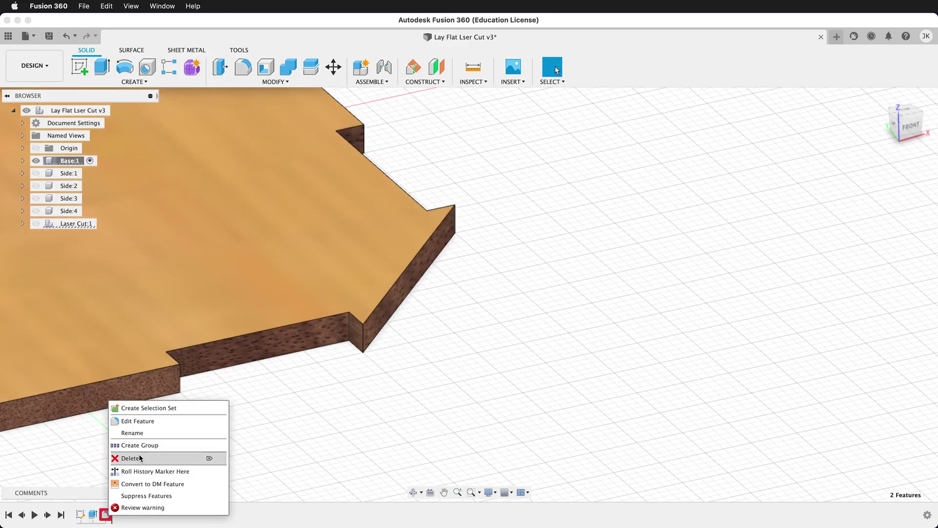
{"action": "left_click", "coordinate": [143, 421]}
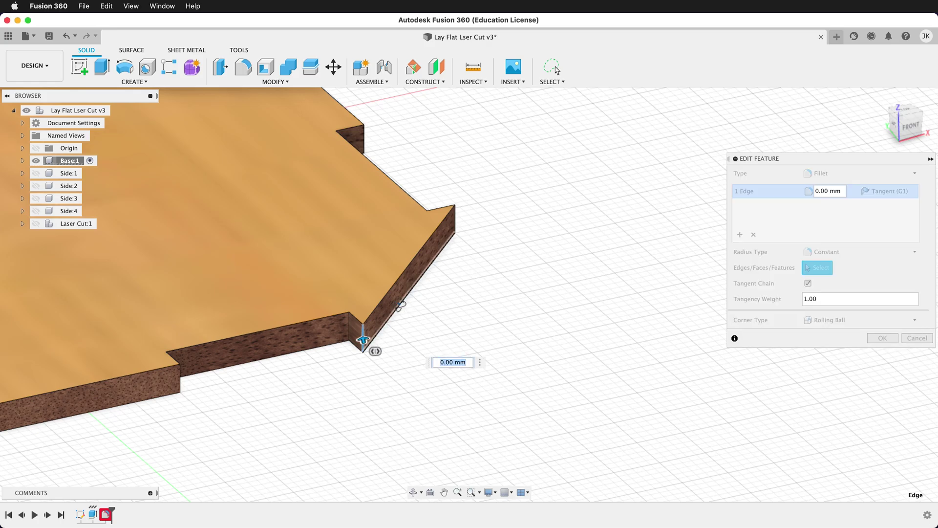
{"action": "middle_click_drag", "start_coordinate": [399, 305], "coordinate": [256, 325], "text": "shift"}
{"action": "left_click", "coordinate": [491, 369]}
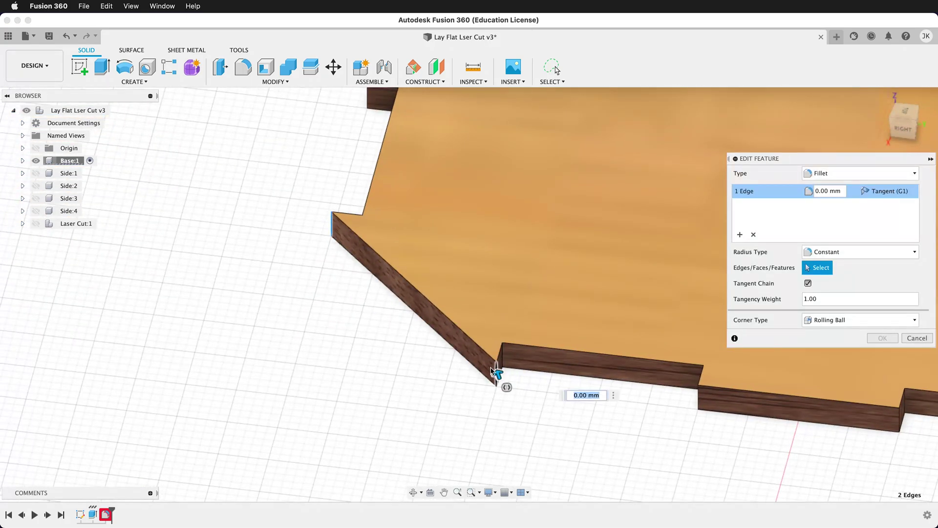
{"action": "left_click", "coordinate": [492, 371]}
{"action": "left_click", "coordinate": [817, 190]}
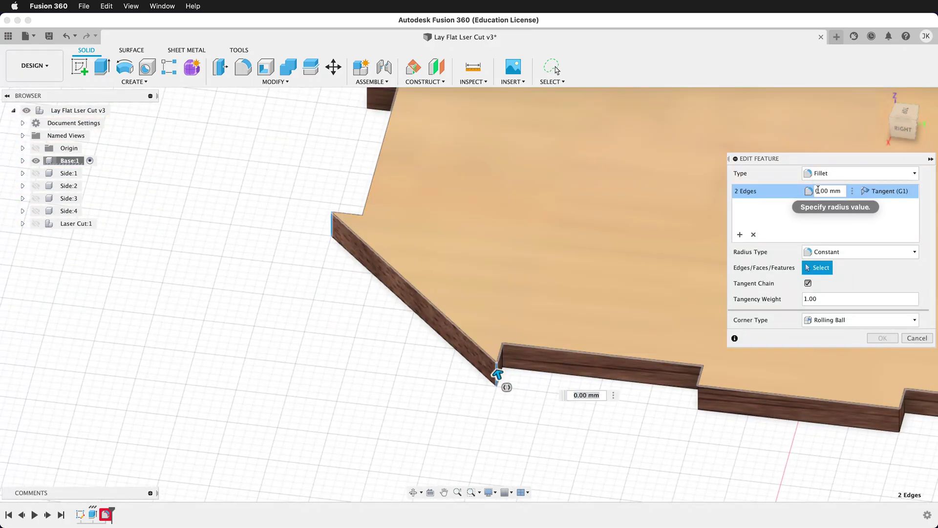
{"action": "type", "text": "2"}
{"action": "key", "text": "Return"}
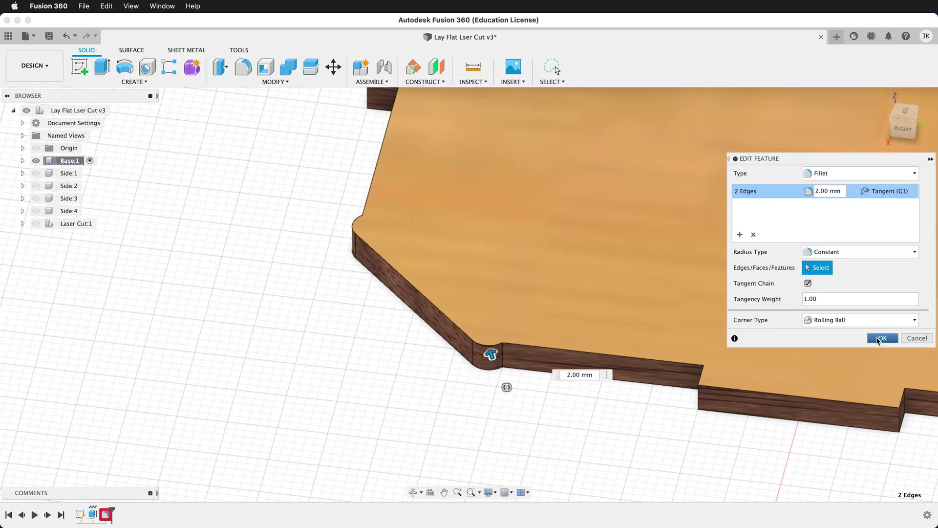
{"action": "left_click", "coordinate": [879, 338]}
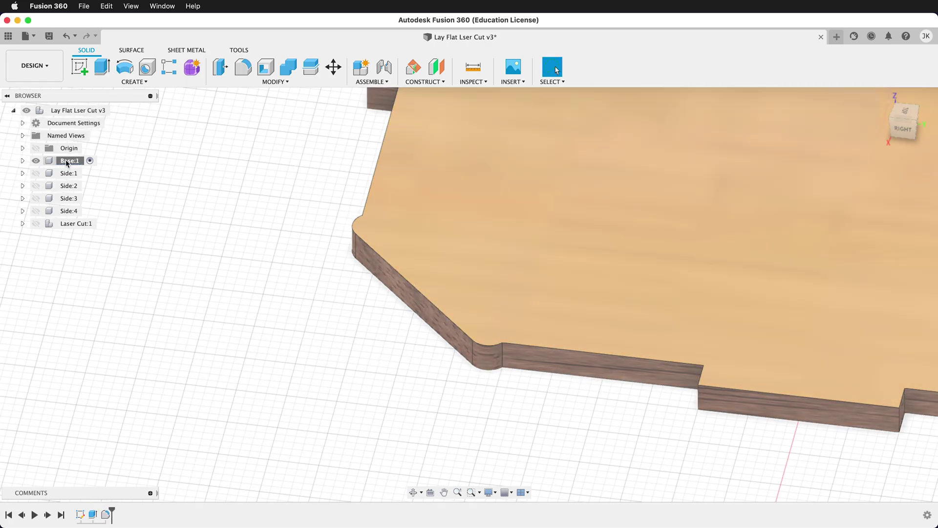
Step: Unisolate the Base component and reactivate the top-level assembly
{"action": "right_click", "coordinate": [69, 162]}
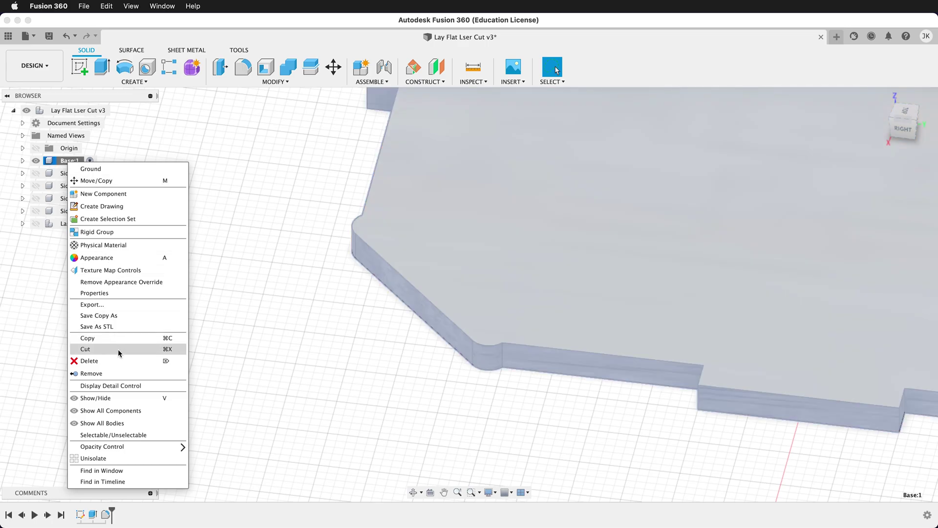
{"action": "left_click", "coordinate": [98, 458]}
{"action": "right_click", "coordinate": [84, 112]}
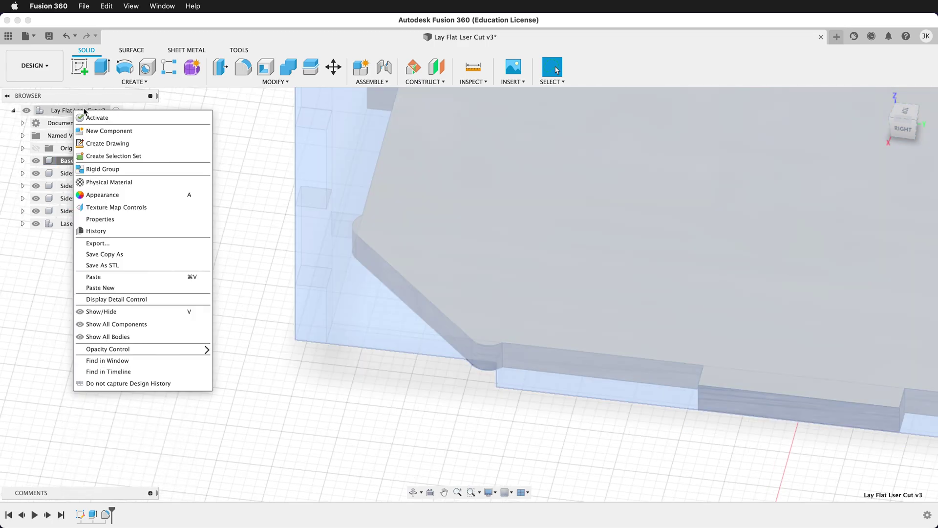
{"action": "left_click", "coordinate": [116, 108]}
{"action": "left_click", "coordinate": [116, 111]}
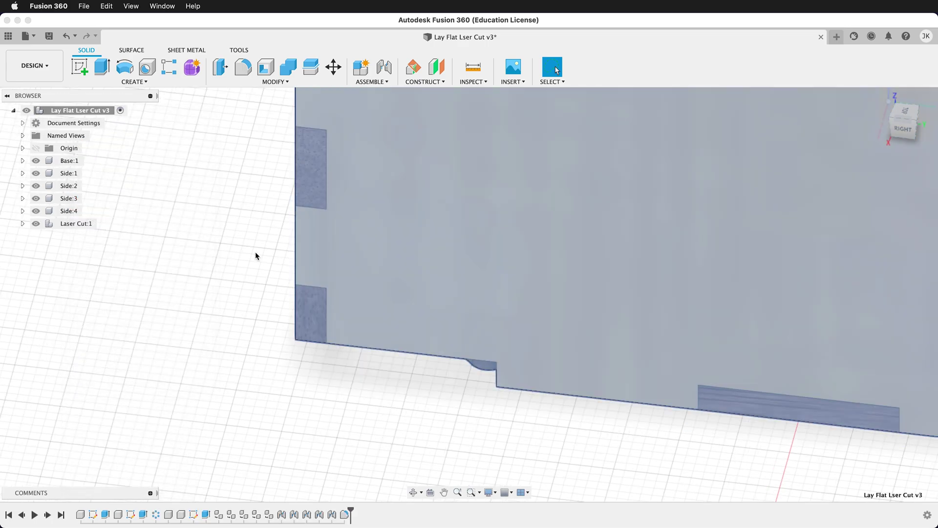
{"action": "left_click", "coordinate": [203, 315]}
Step: Examine the base's rounded diagonal corner in the flat layout and compare it with the assembled box
{"action": "scroll", "coordinate": [224, 272], "scroll_direction": "down", "scroll_amount": 10}
{"action": "middle_click_drag", "start_coordinate": [250, 297], "coordinate": [328, 294], "text": "shift"}
{"action": "scroll", "coordinate": [297, 302], "scroll_direction": "down", "scroll_amount": 5}
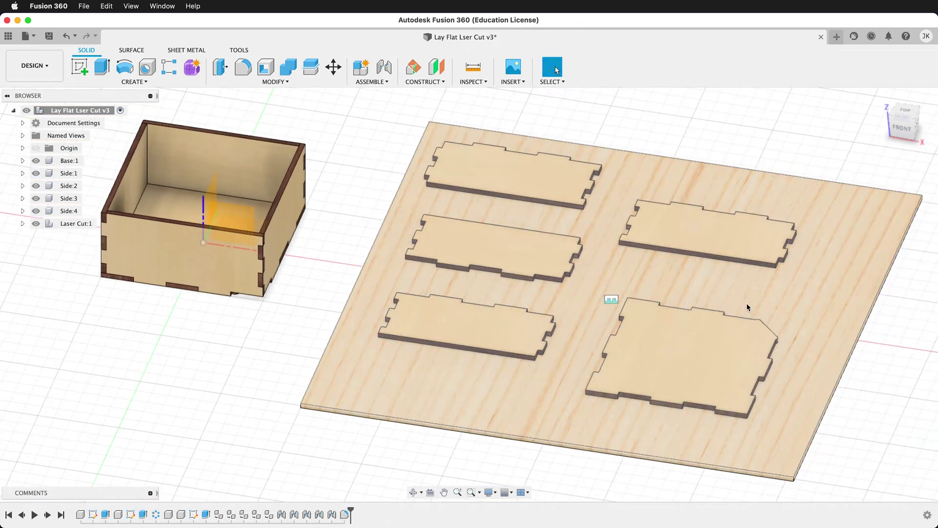
{"action": "middle_click_drag", "start_coordinate": [817, 271], "coordinate": [787, 297], "text": "shift"}
{"action": "key", "text": "Escape"}
{"action": "scroll", "coordinate": [786, 435], "scroll_direction": "up", "scroll_amount": 10}
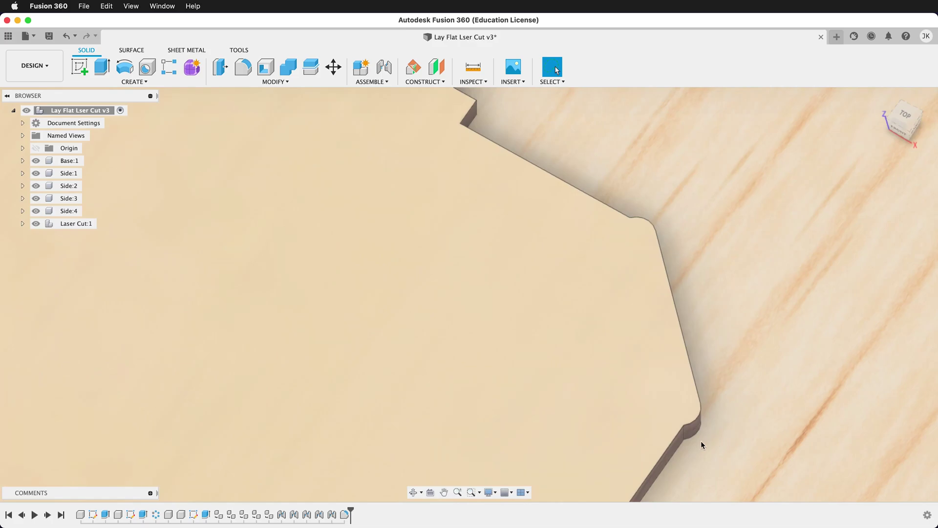
{"action": "scroll", "coordinate": [656, 268], "scroll_direction": "down", "scroll_amount": 8}
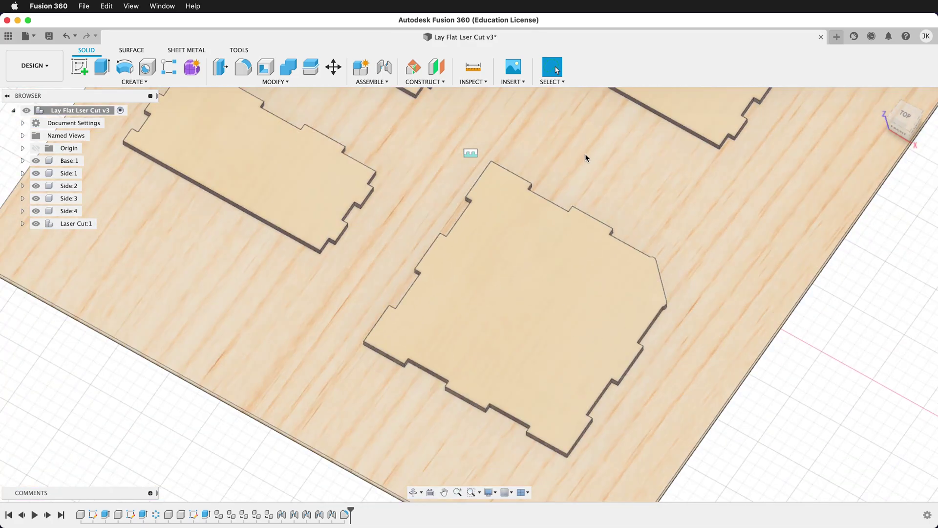
{"action": "scroll", "coordinate": [586, 157], "scroll_direction": "down", "scroll_amount": 4}
{"action": "middle_click_drag", "start_coordinate": [350, 295], "coordinate": [421, 279], "text": "shift"}
{"action": "scroll", "coordinate": [550, 288], "scroll_direction": "down", "scroll_amount": 7}
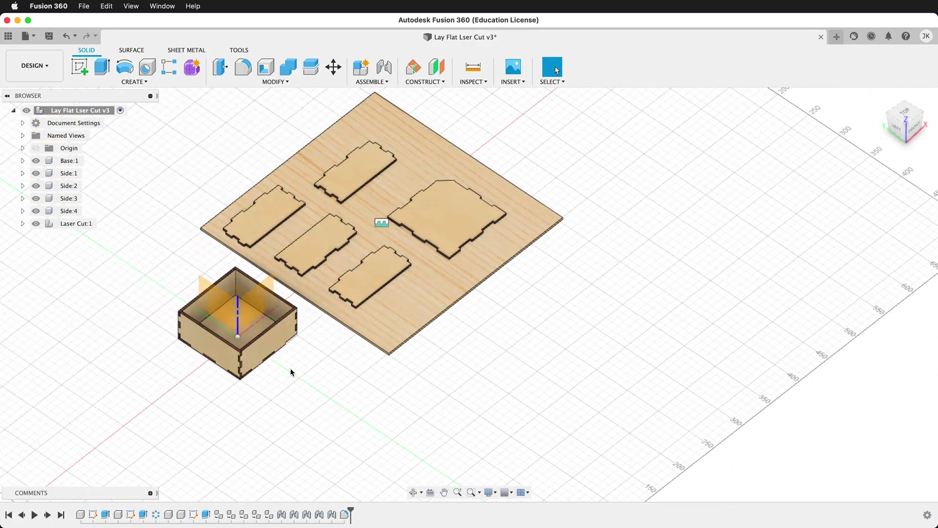
{"action": "scroll", "coordinate": [290, 372], "scroll_direction": "up", "scroll_amount": 4}
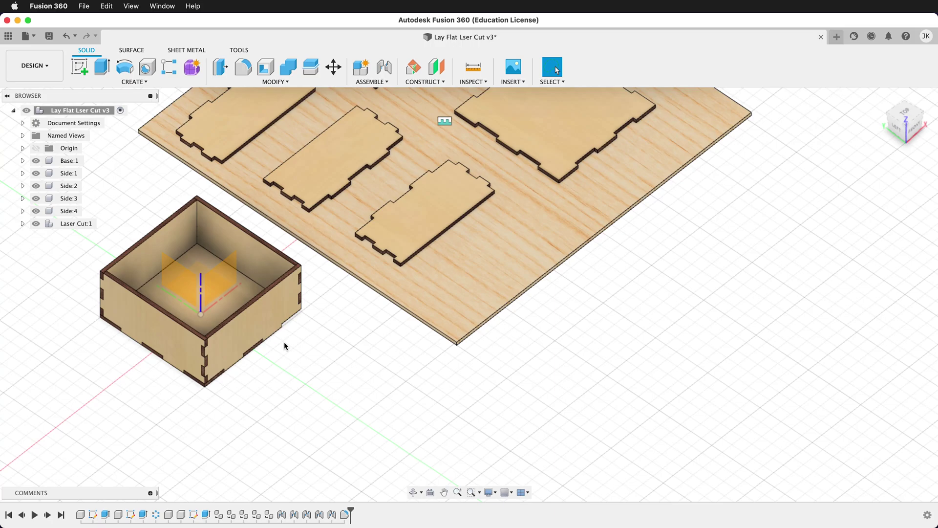
{"action": "middle_click_drag", "start_coordinate": [262, 337], "coordinate": [399, 432]}
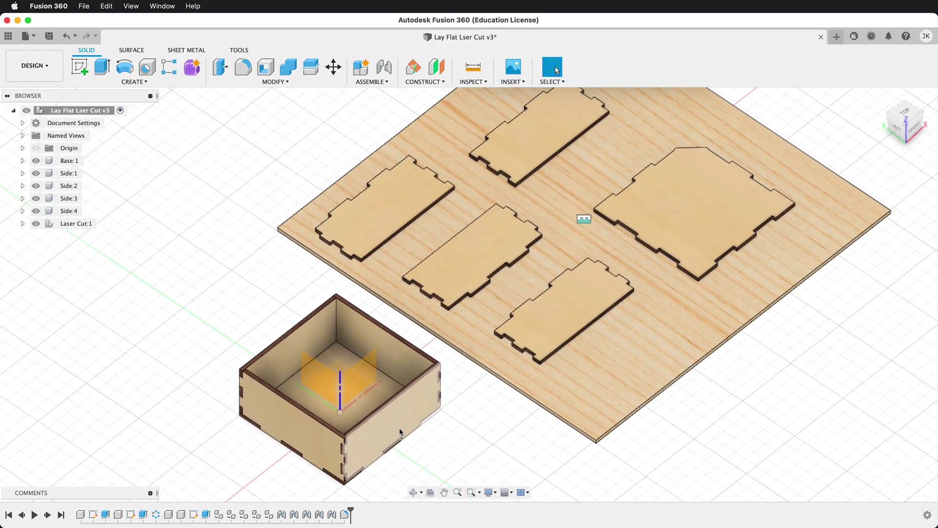